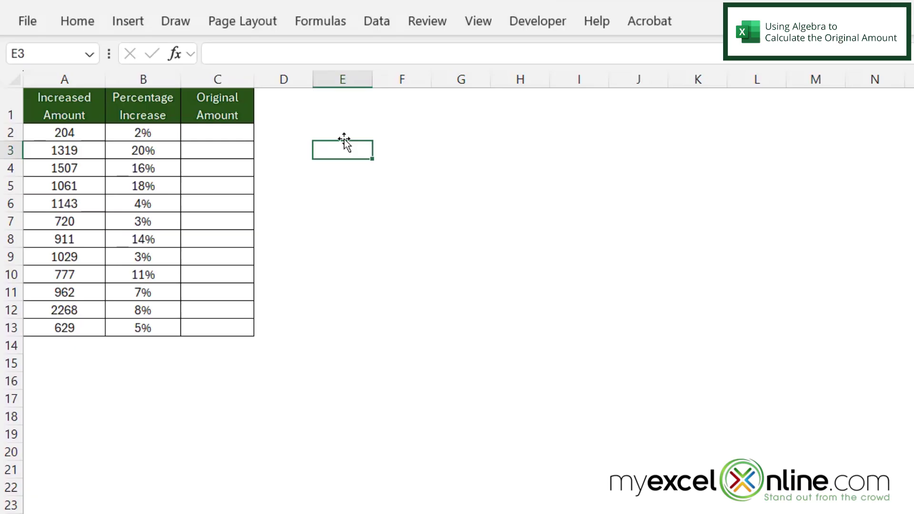
{"action": "type", "text": "Original Amount"}
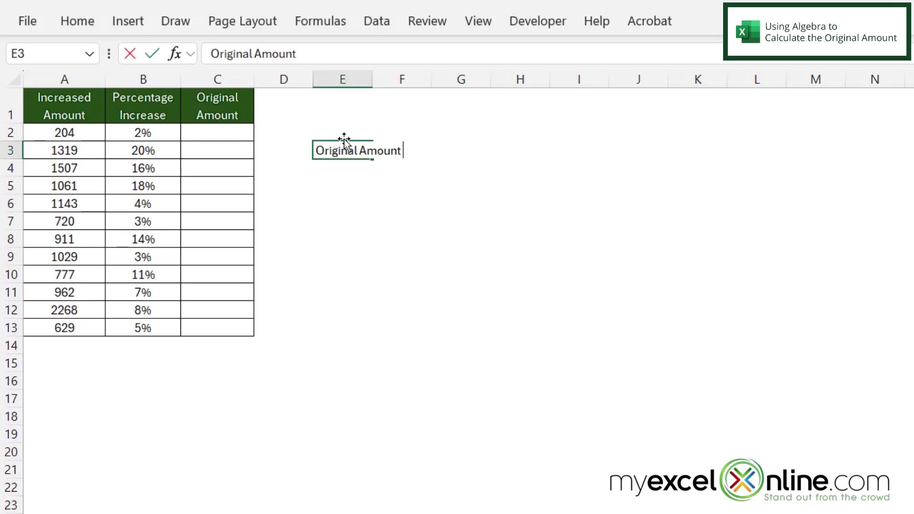
{"action": "type", "text": " *"}
{"action": "type", "text": "(1+i"}
{"action": "type", "text": "ncrease perc"}
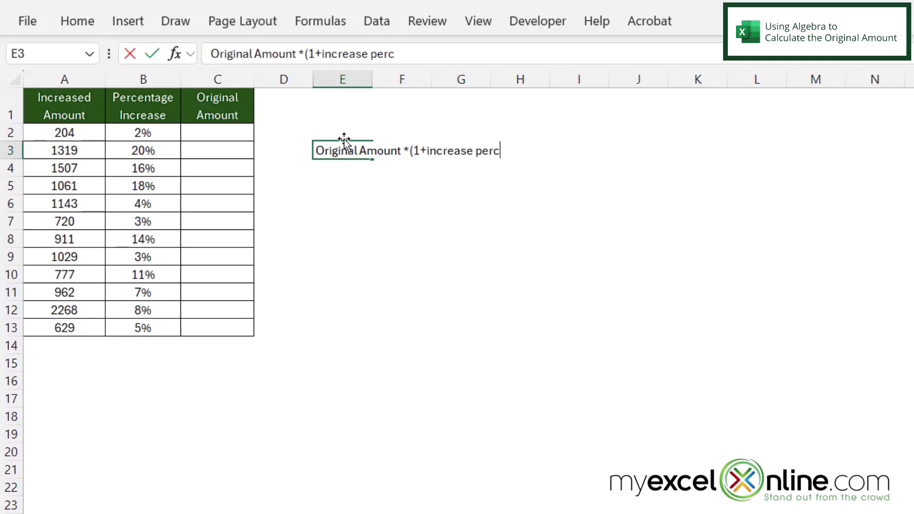
{"action": "type", "text": "entage) = "}
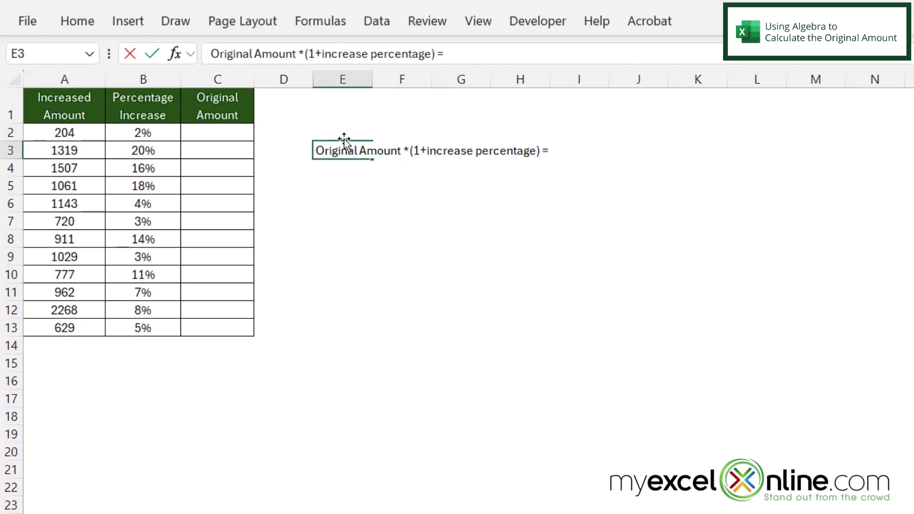
{"action": "type", "text": "Increase"}
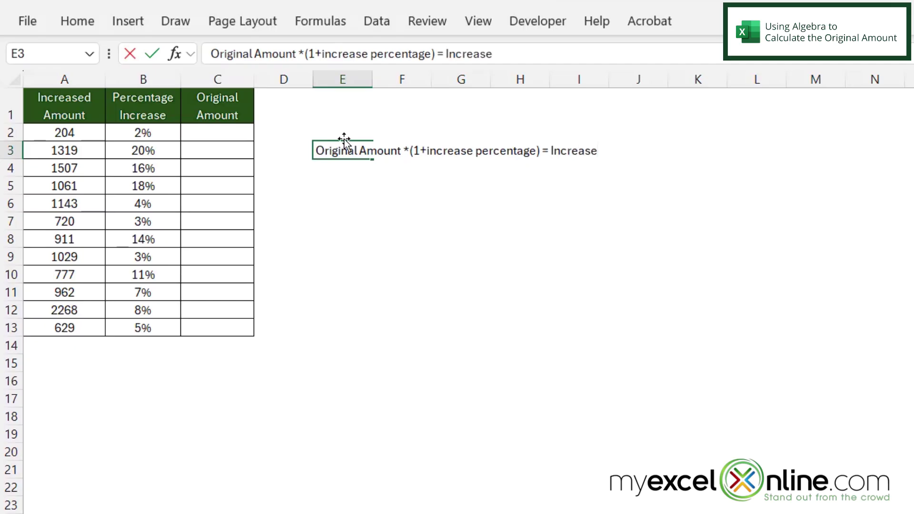
{"action": "type", "text": "d Amount"}
Step: Enter 'Original Amount *(1+increase percentage) = Increased Amount' in E3
{"action": "key", "text": "Return"}
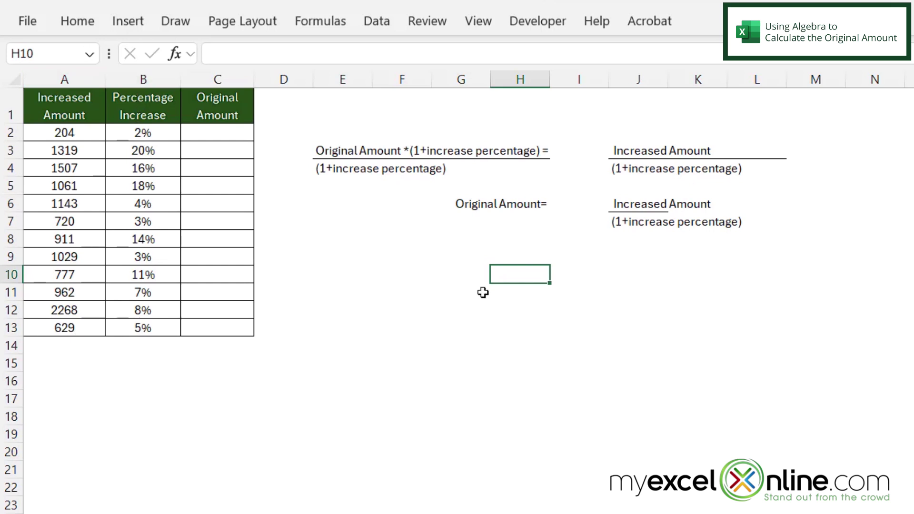
Step: Enter =A2/(1+B2) in C2, dividing 204 by 1+2% to get 200
{"action": "left_click", "coordinate": [207, 132]}
{"action": "type", "text": "="}
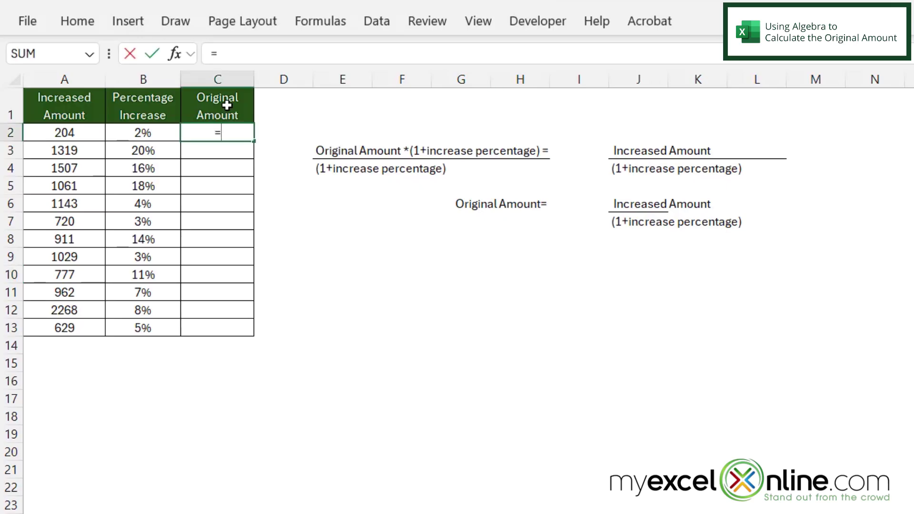
{"action": "left_click", "coordinate": [46, 134]}
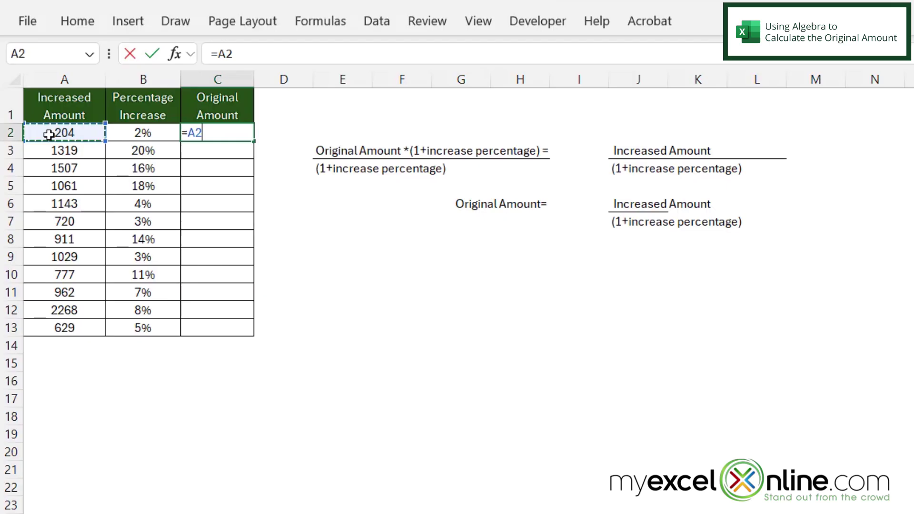
{"action": "type", "text": "/ ("}
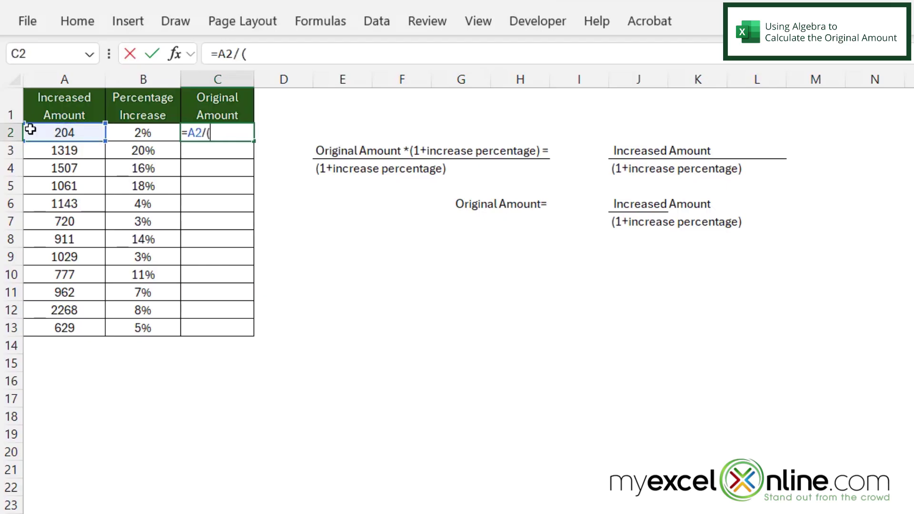
{"action": "type", "text": "1+"}
{"action": "left_click", "coordinate": [119, 132]}
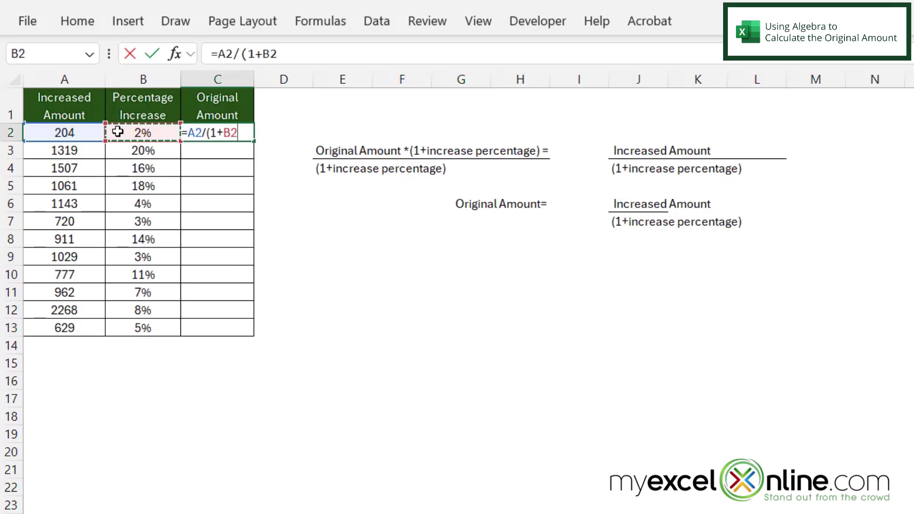
{"action": "type", "text": ")"}
{"action": "key", "text": "Return"}
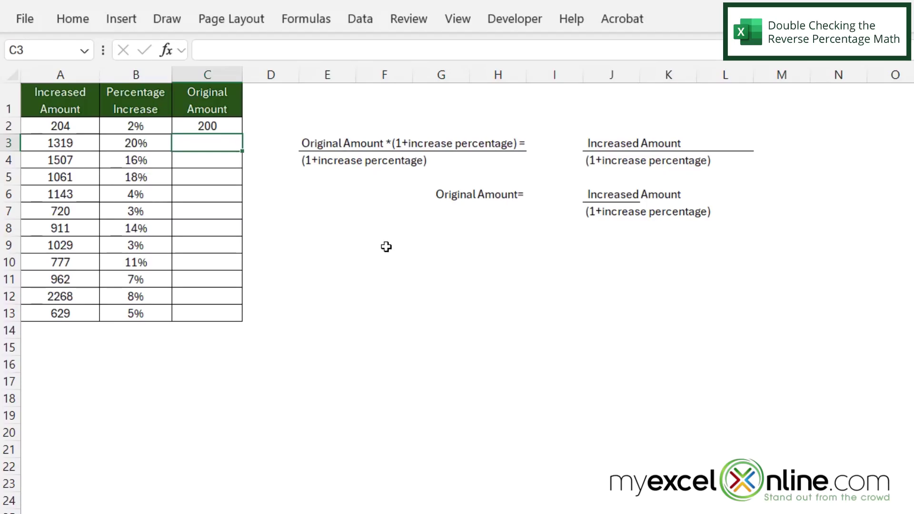
Step: Enter the check =200*(1+.02) in E2, returning 204
{"action": "left_click", "coordinate": [317, 120]}
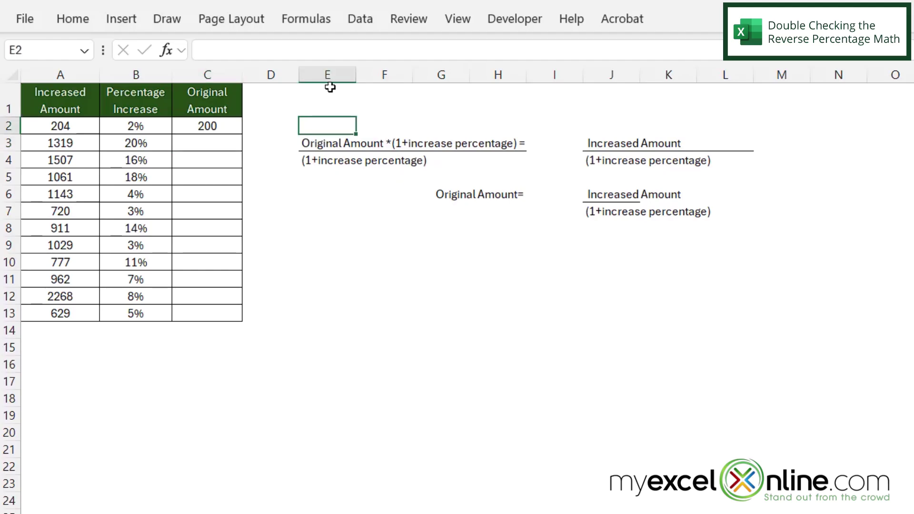
{"action": "type", "text": "=200"}
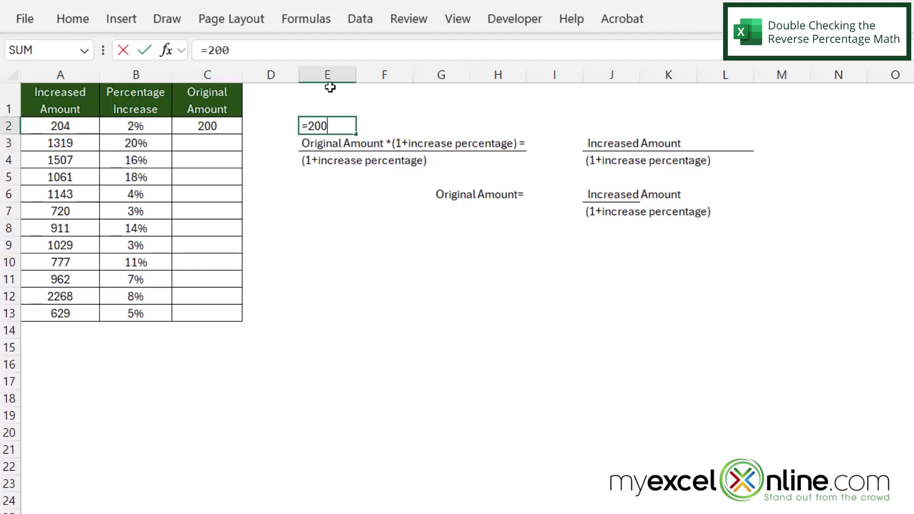
{"action": "type", "text": "*("}
{"action": "type", "text": "1"}
{"action": "type", "text": "+.02"}
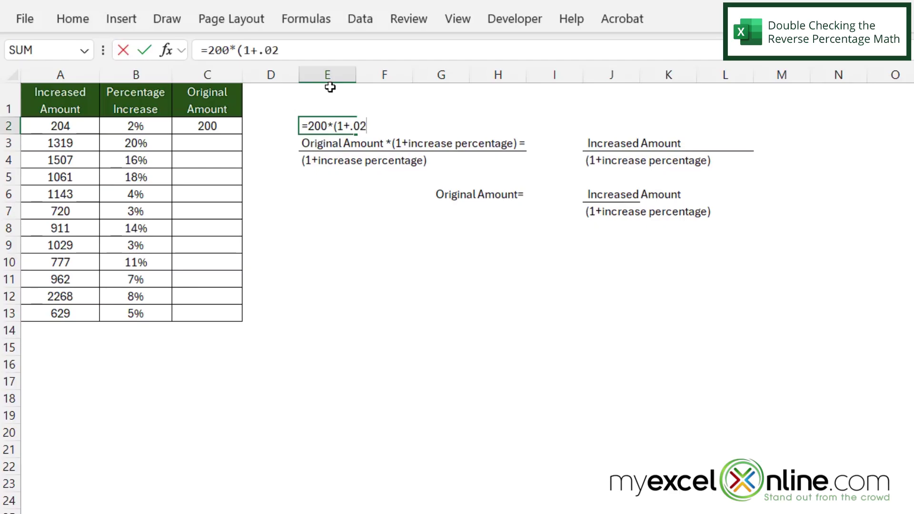
{"action": "type", "text": ")"}
{"action": "key", "text": "Return"}
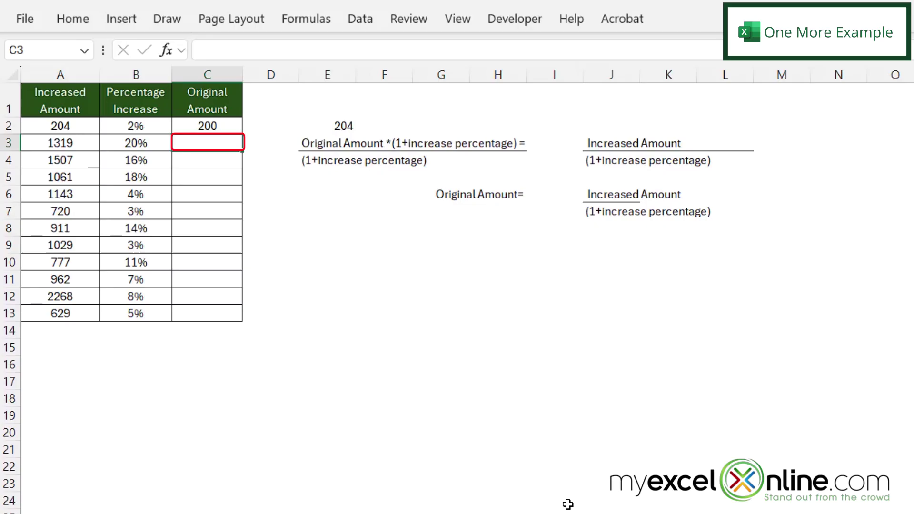
{"action": "type", "text": "="}
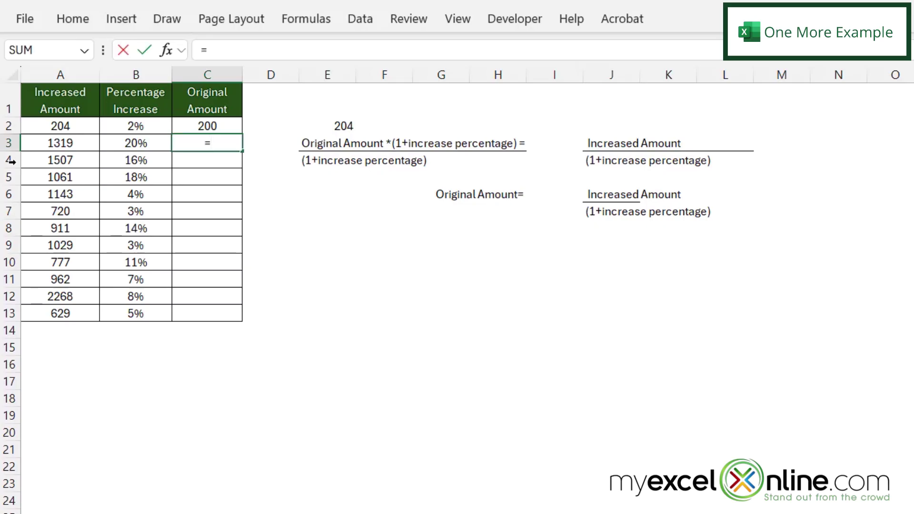
Step: Enter =A3/(1+B3) in C3, dividing 1319 by 1+20% to get 1099
{"action": "left_click", "coordinate": [37, 143]}
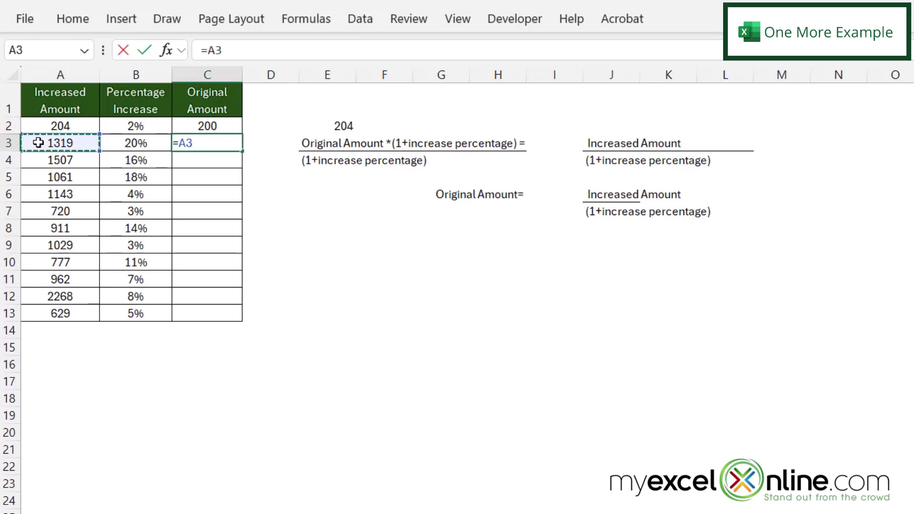
{"action": "type", "text": "/(1"}
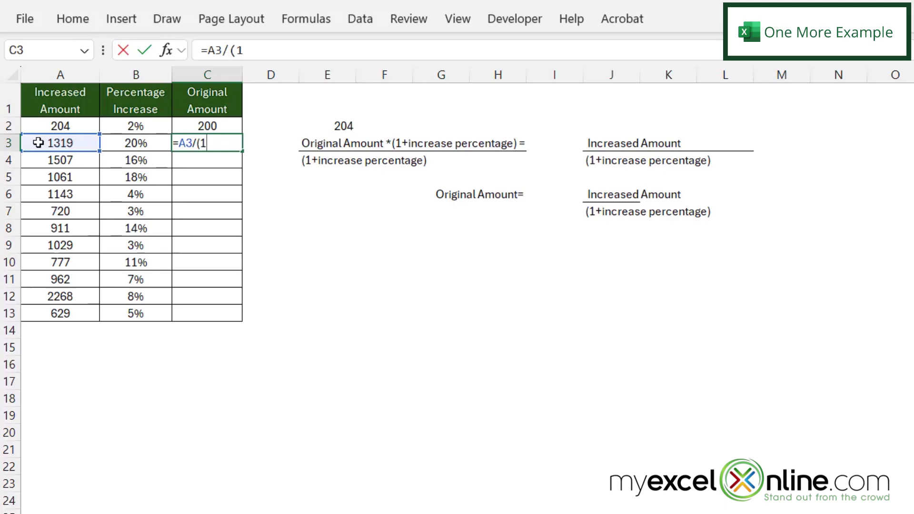
{"action": "type", "text": "+"}
{"action": "left_click", "coordinate": [145, 143]}
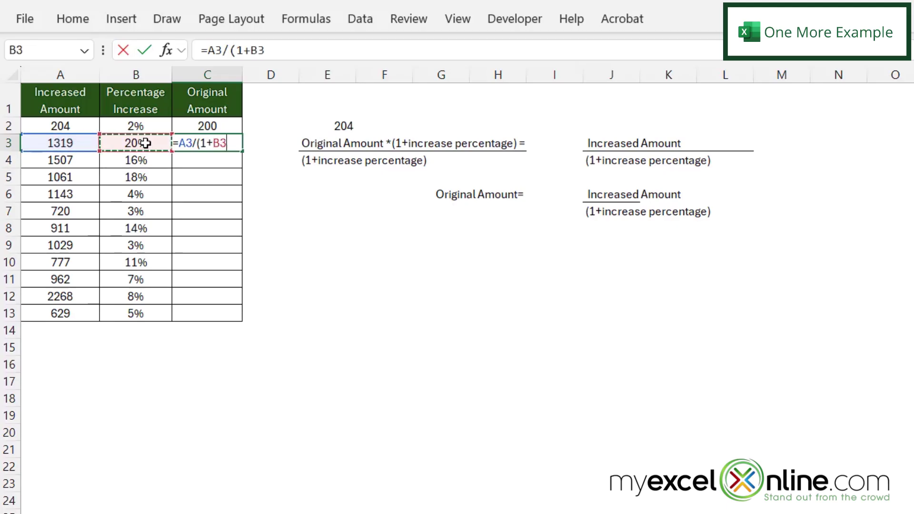
{"action": "type", "text": ")"}
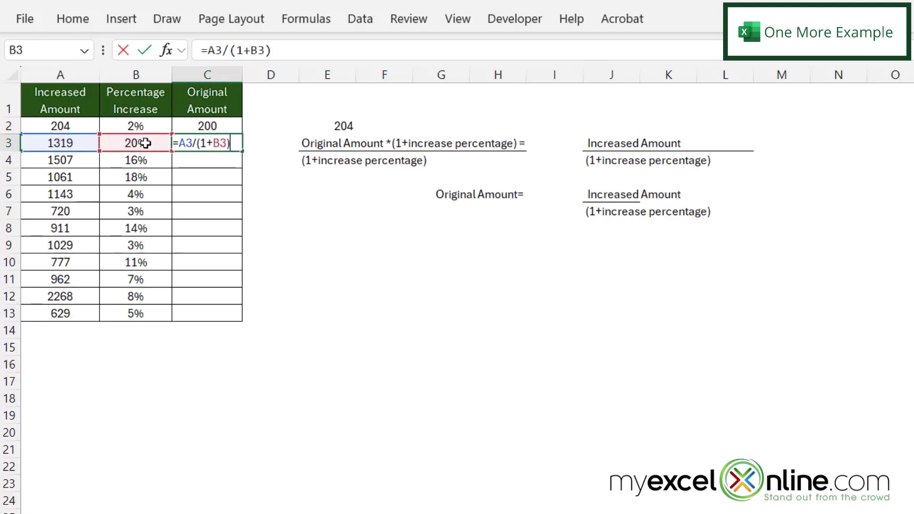
{"action": "key", "text": "Return"}
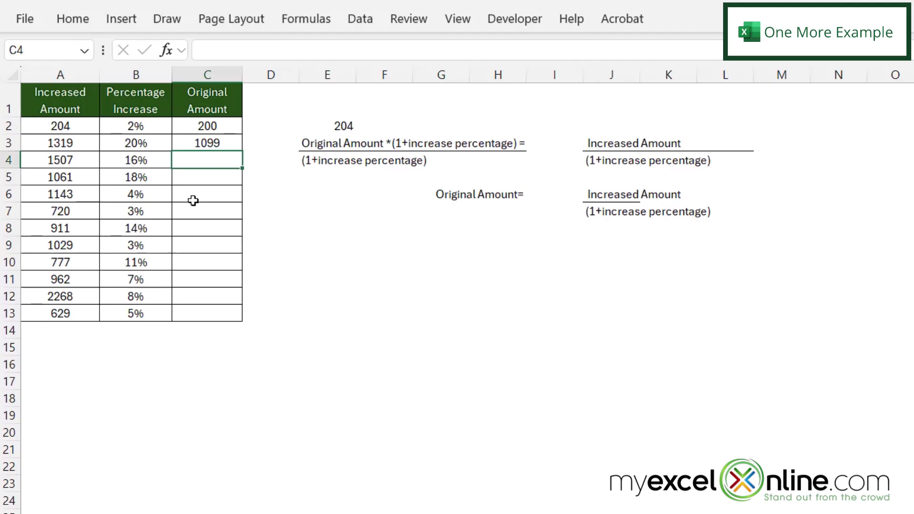